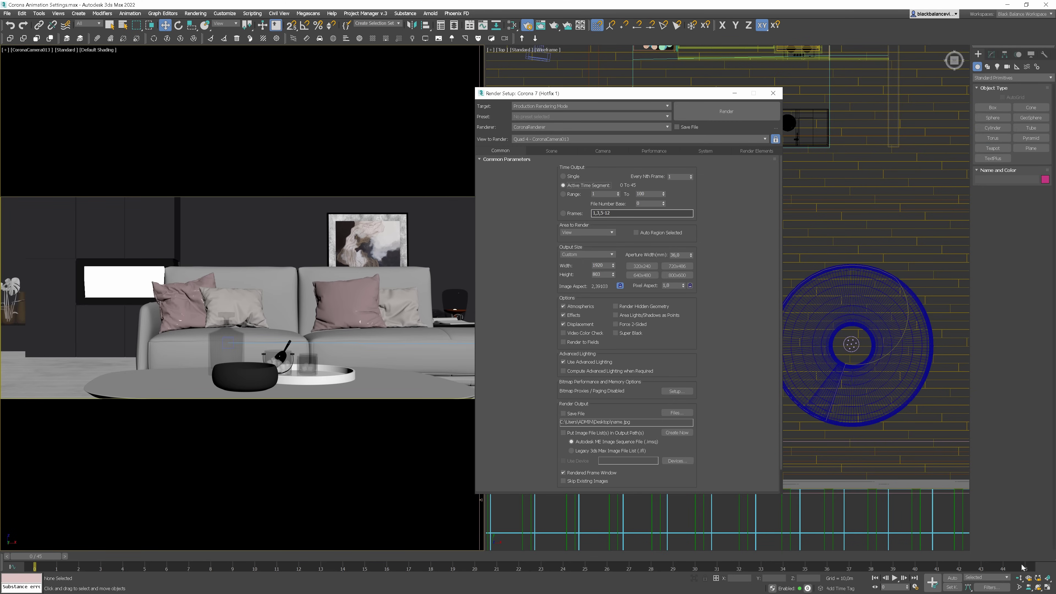
Preview the camera animation, return to frame 0, and enable Save File for rendered frames
click(895, 579)
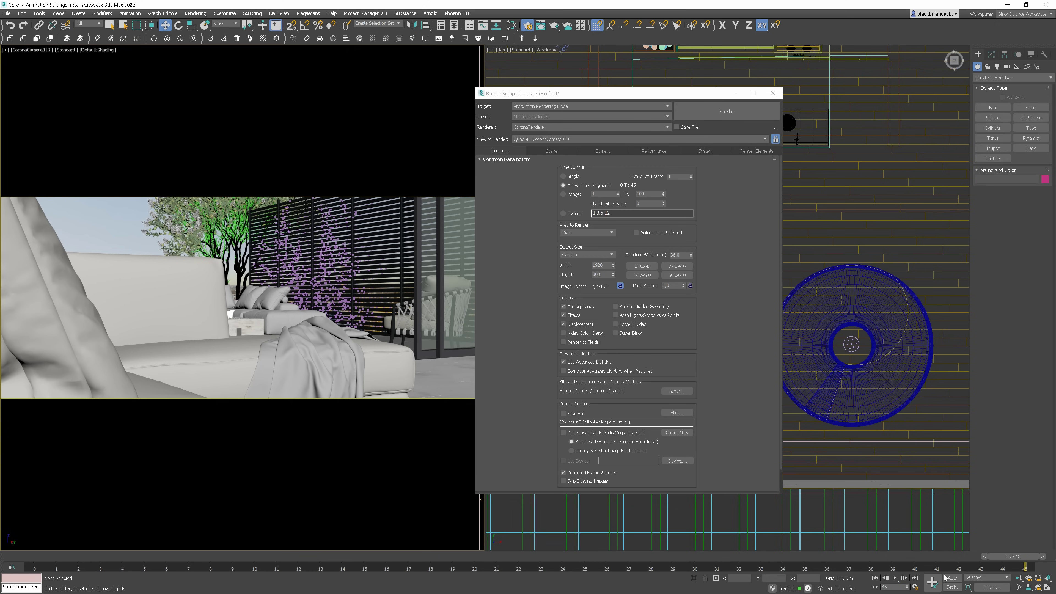
click(875, 578)
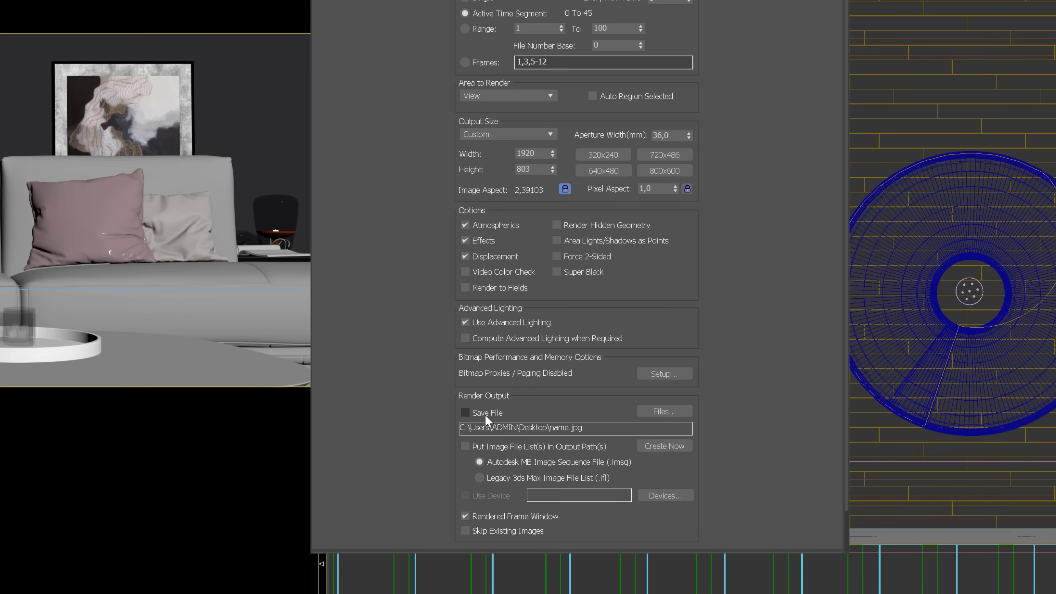
click(485, 414)
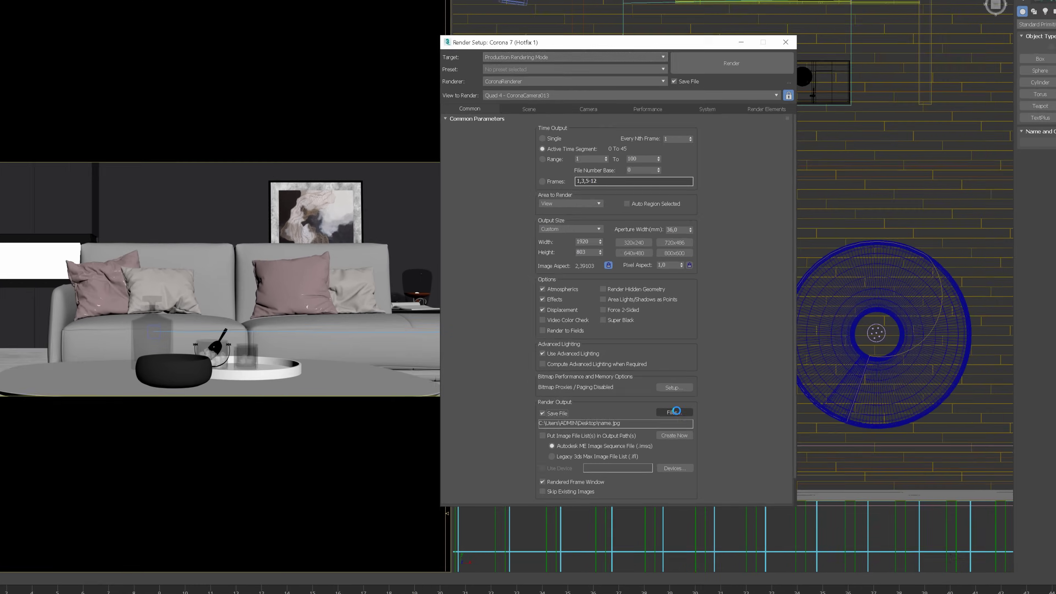
click(664, 411)
Create a new output folder named Shot_01 and select it
right_click(610, 226)
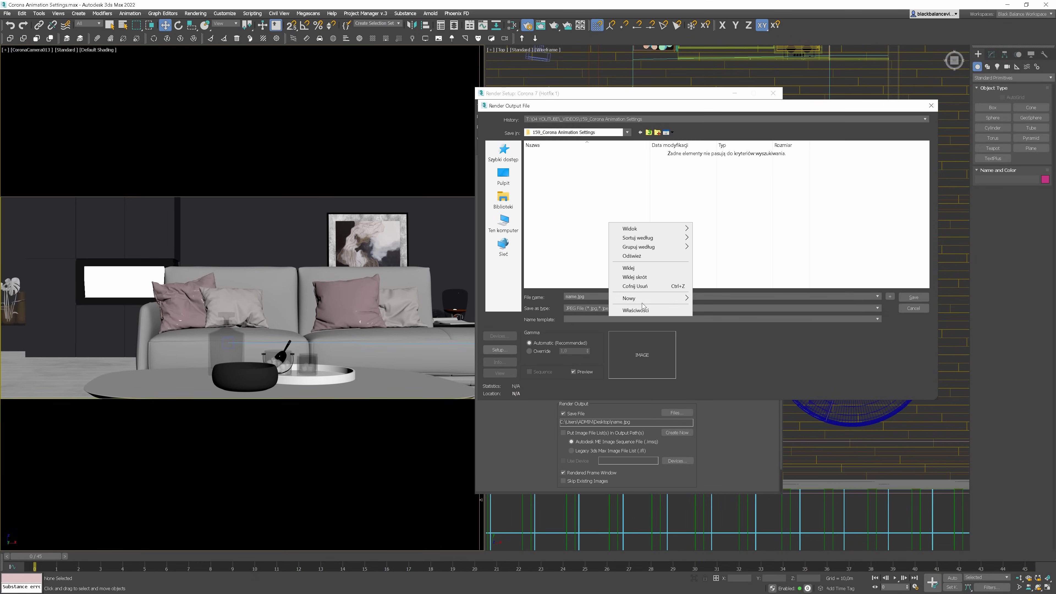
mouse_move(642, 299)
click(725, 300)
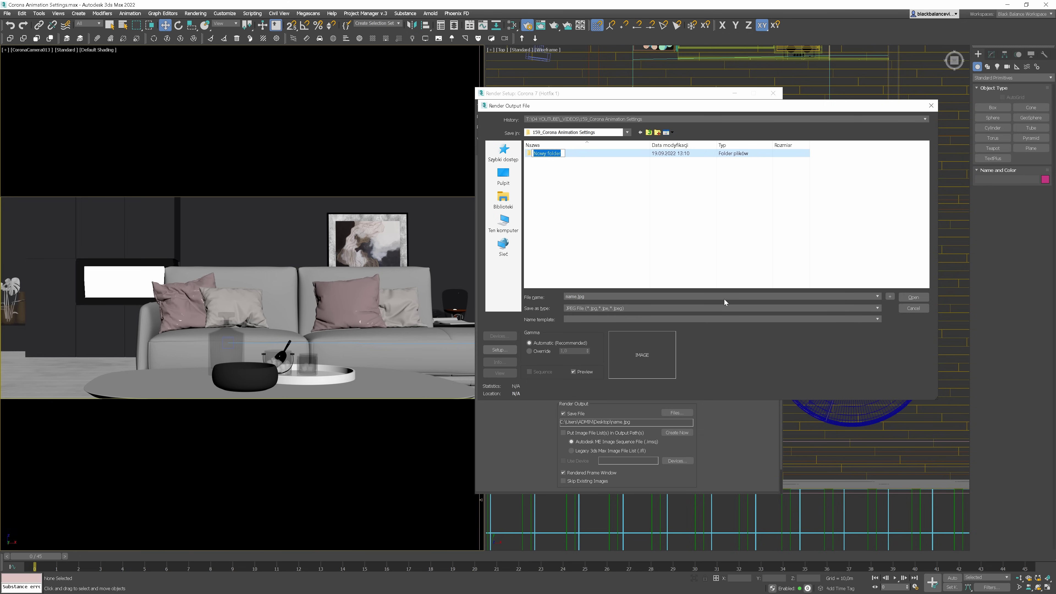
text(Shot_01)
click(541, 153)
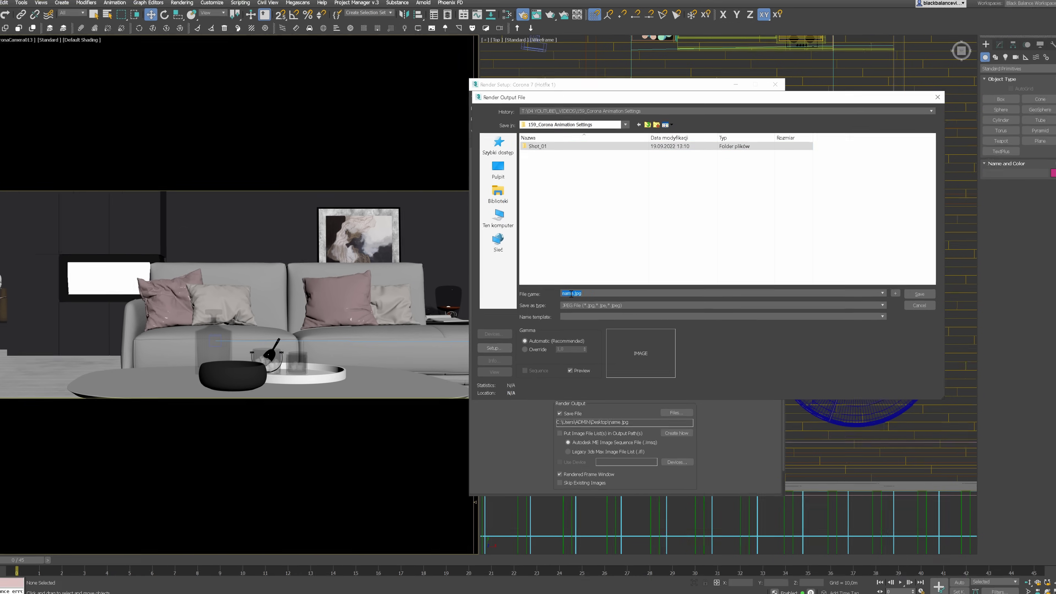
Save frames as OpenEXR name.exr inside Shot_01, accepting default OpenEXR settings
click(616, 308)
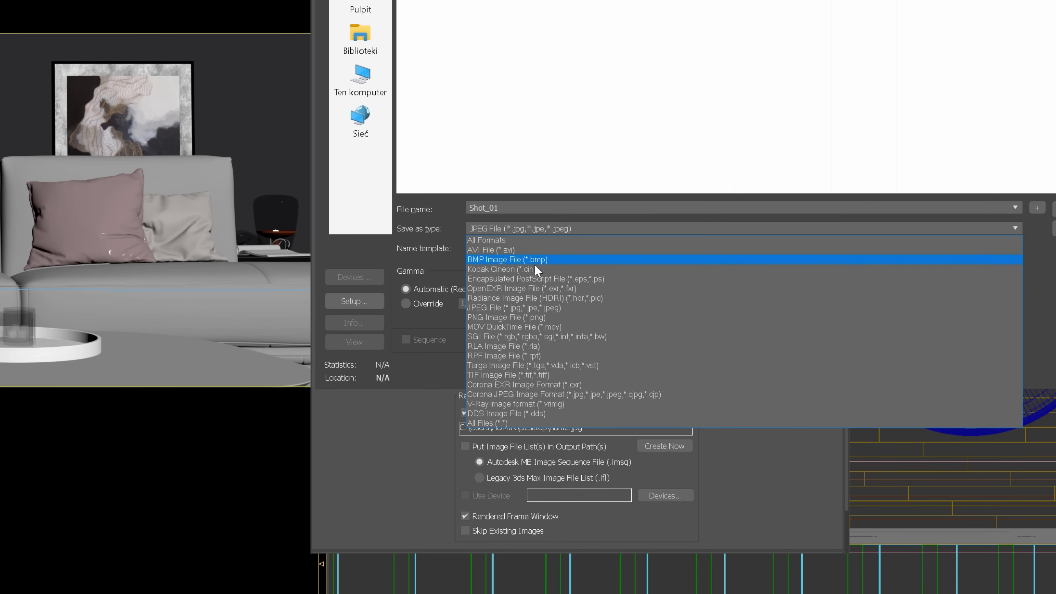
click(533, 289)
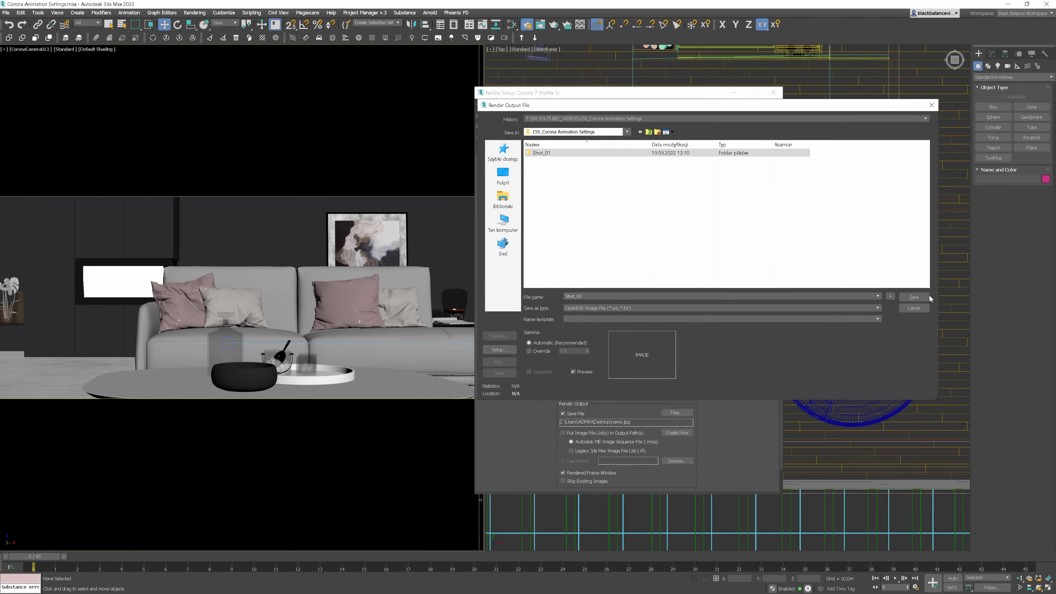
click(1031, 234)
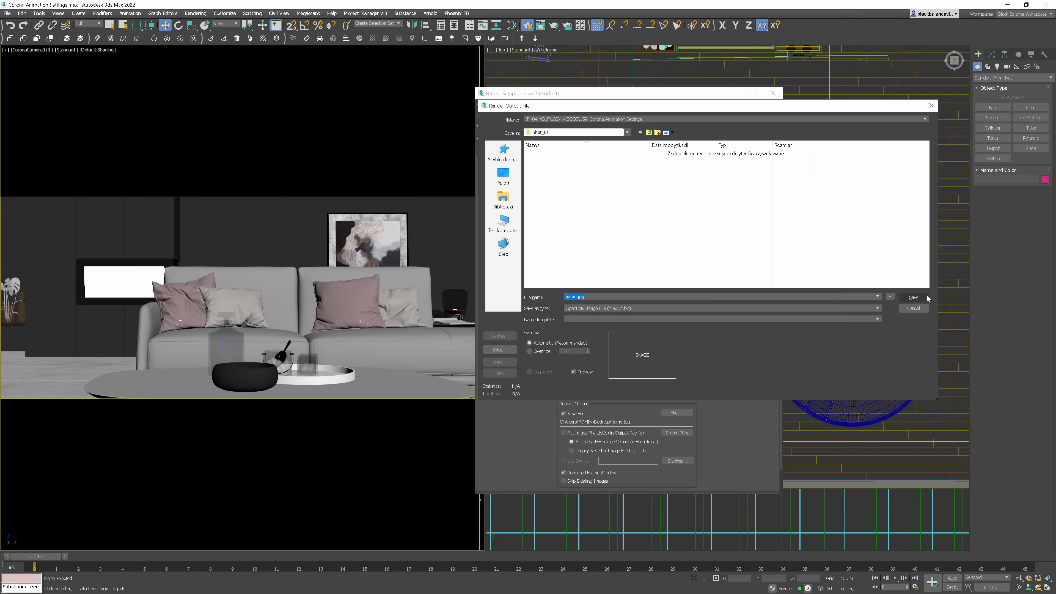
click(922, 298)
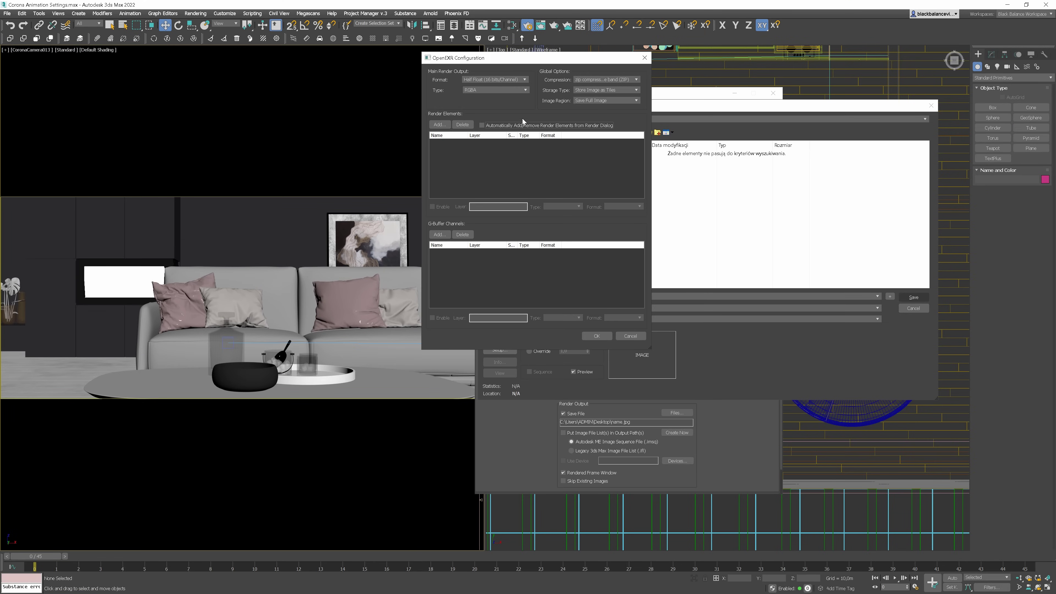
click(594, 336)
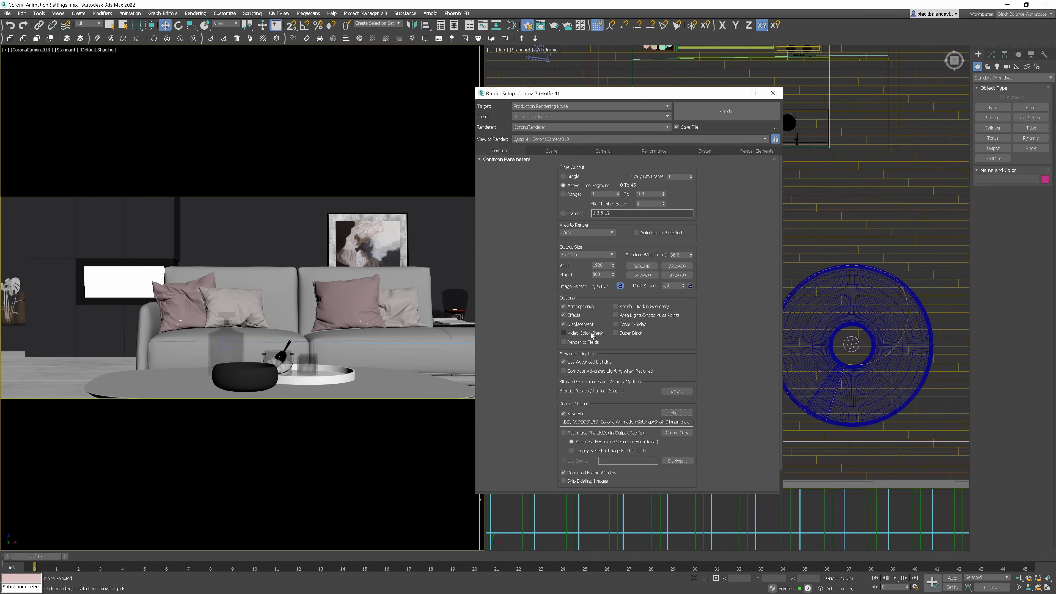
On the Scene tab, set Noise level limit to 5 and Corona High Quality denoising at 0,5
click(552, 150)
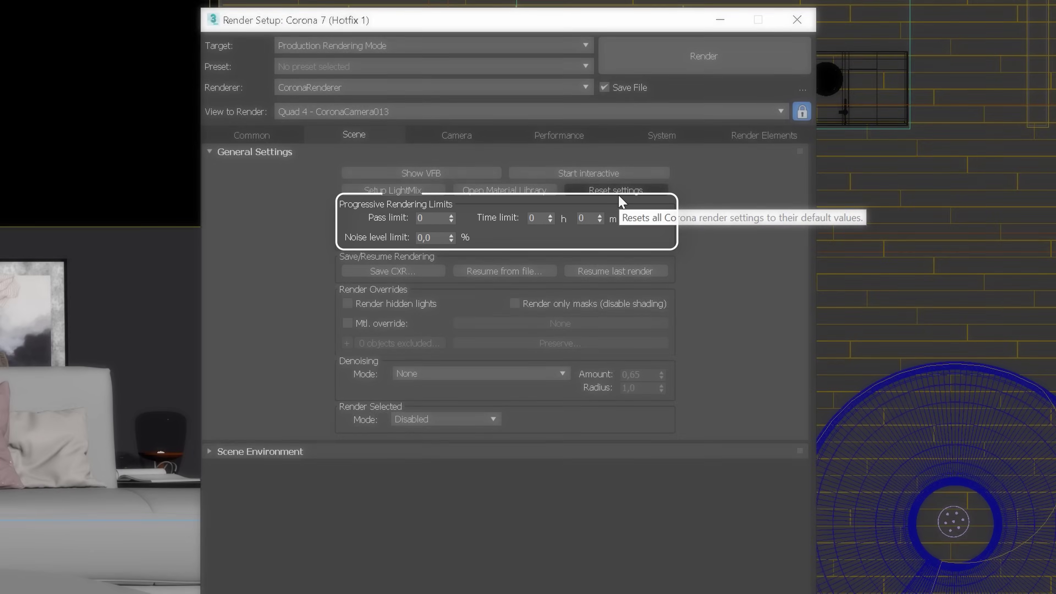
drag(430, 239, 406, 242)
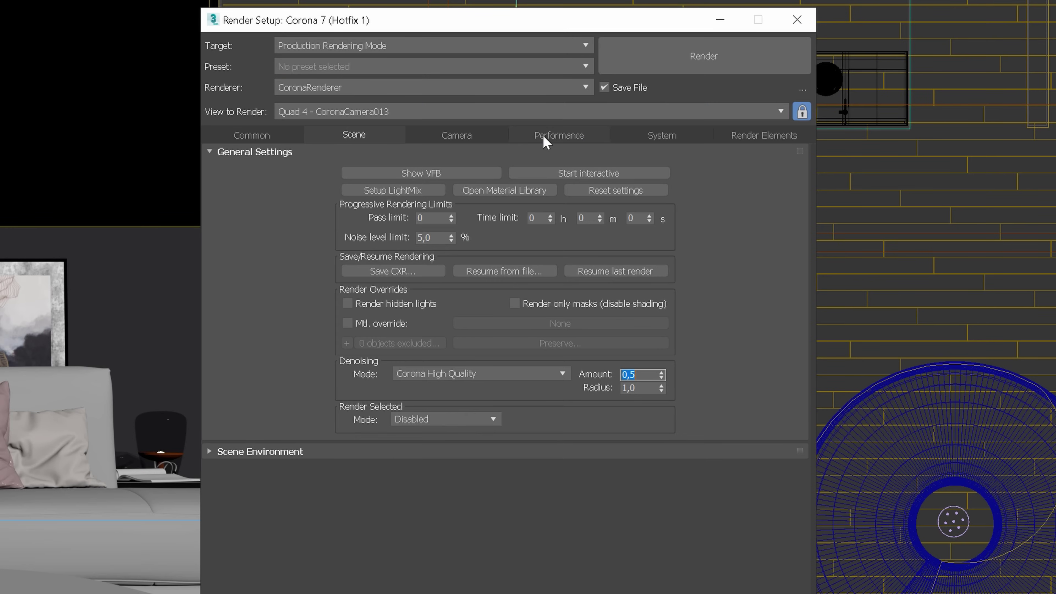
Switch Render Setup to the Corona Performance tab
click(543, 137)
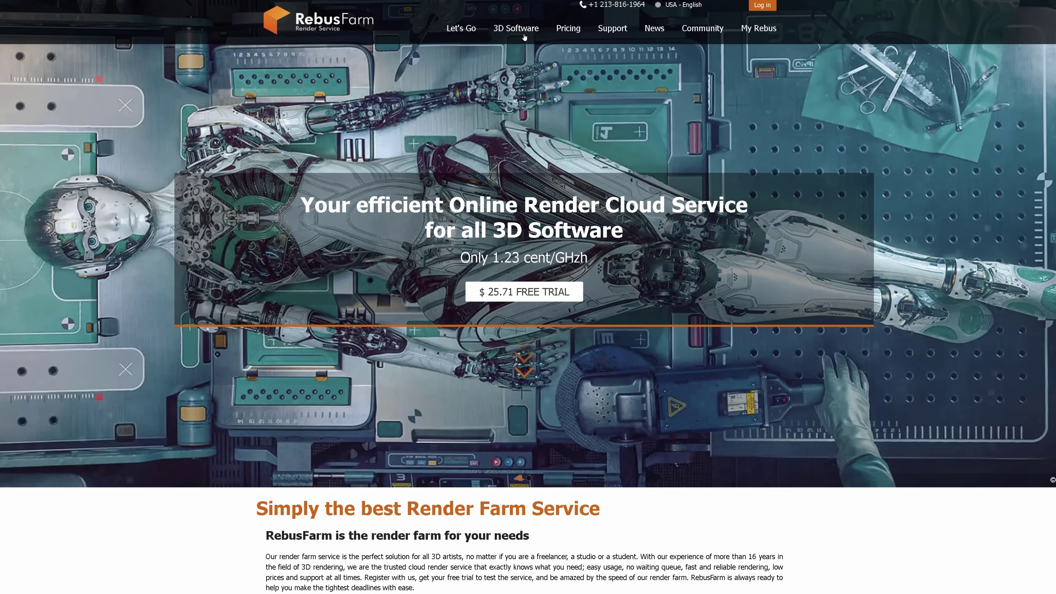
Open RebusFarm's V-Ray render farm page from the 3D Software list and scroll down it
click(525, 37)
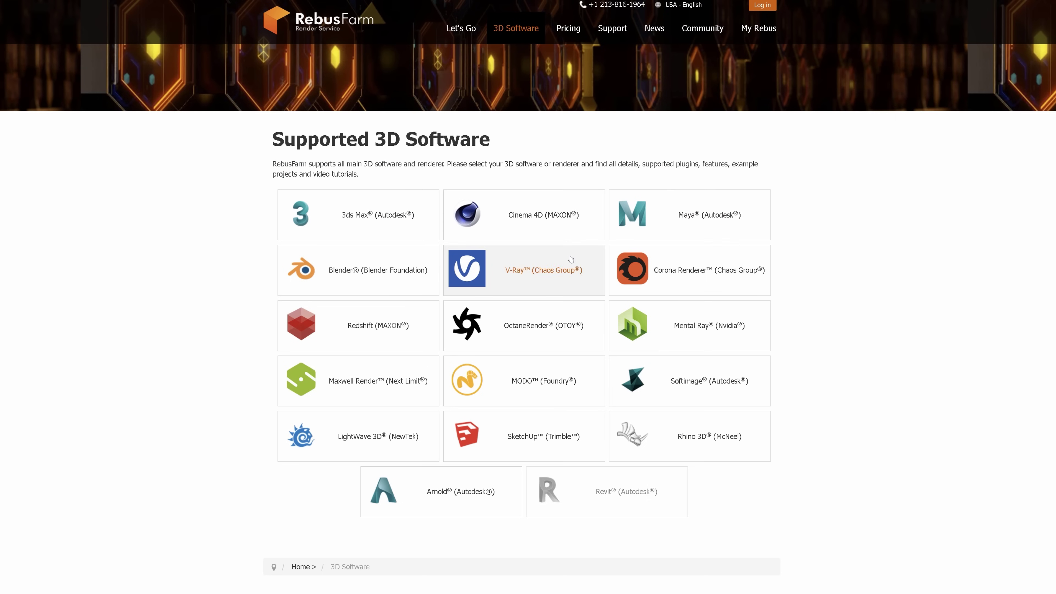
click(571, 259)
scroll(571, 260, down, 10)
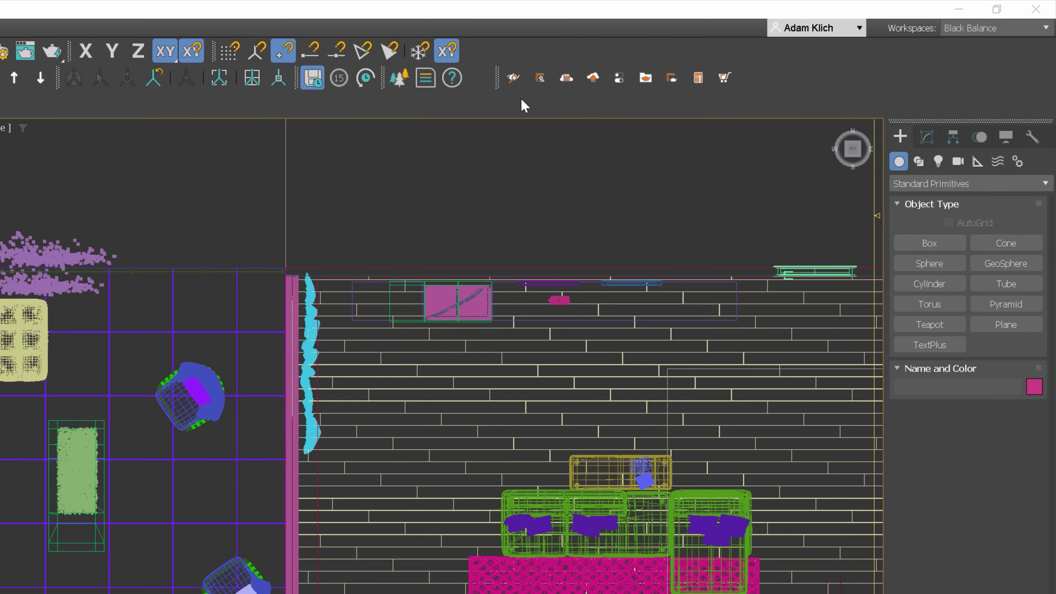
Open Rebus Farminizer Setup and run QuickCheck on the kitchen scene
click(539, 78)
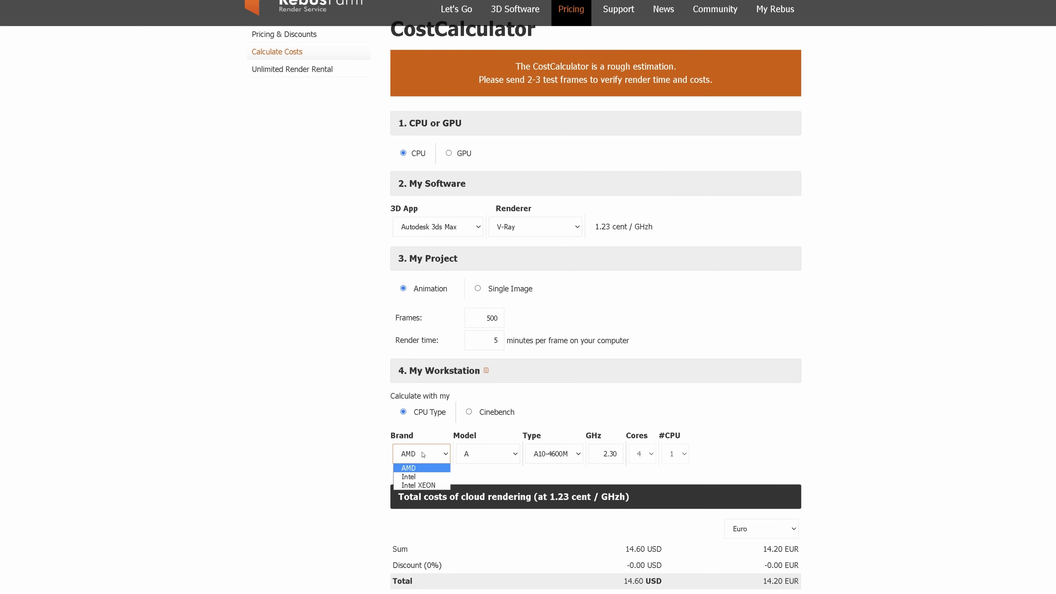
Estimate costs for an Intel 8950HK at render time 4,5, then apply the bonus voucher code
click(425, 476)
click(559, 453)
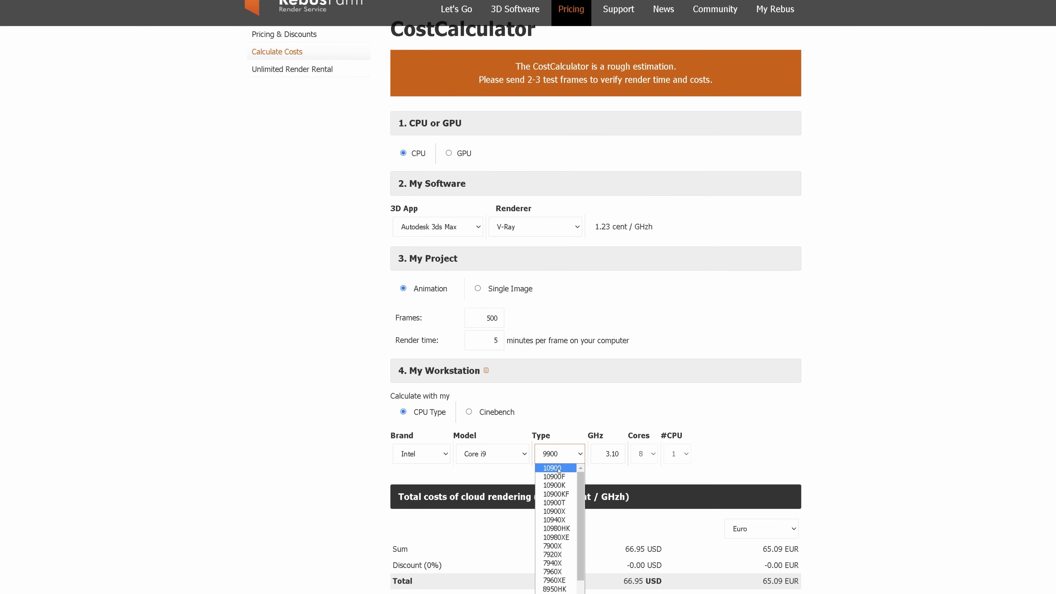
click(558, 587)
double_click(495, 340)
text(4,5)
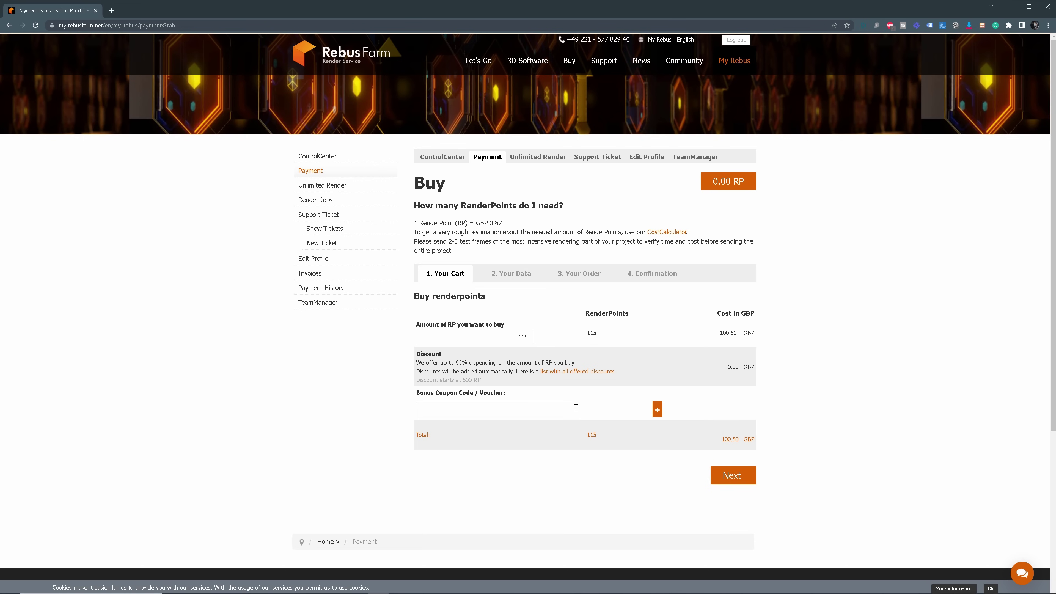
click(657, 411)
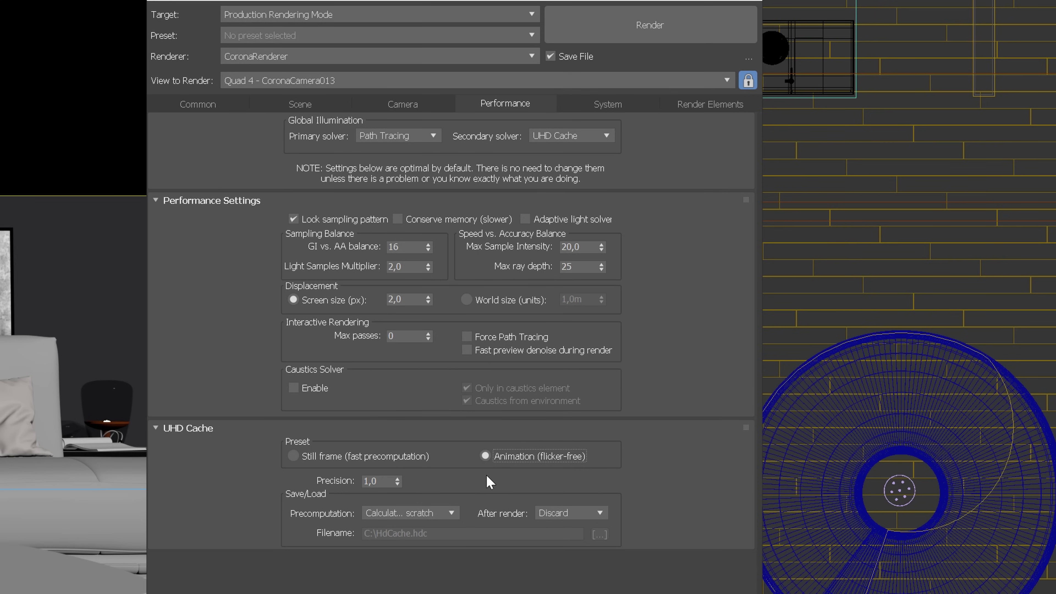
Pick the Animation (flicker-free) UHD Cache preset and go to the Render Elements tab
click(728, 101)
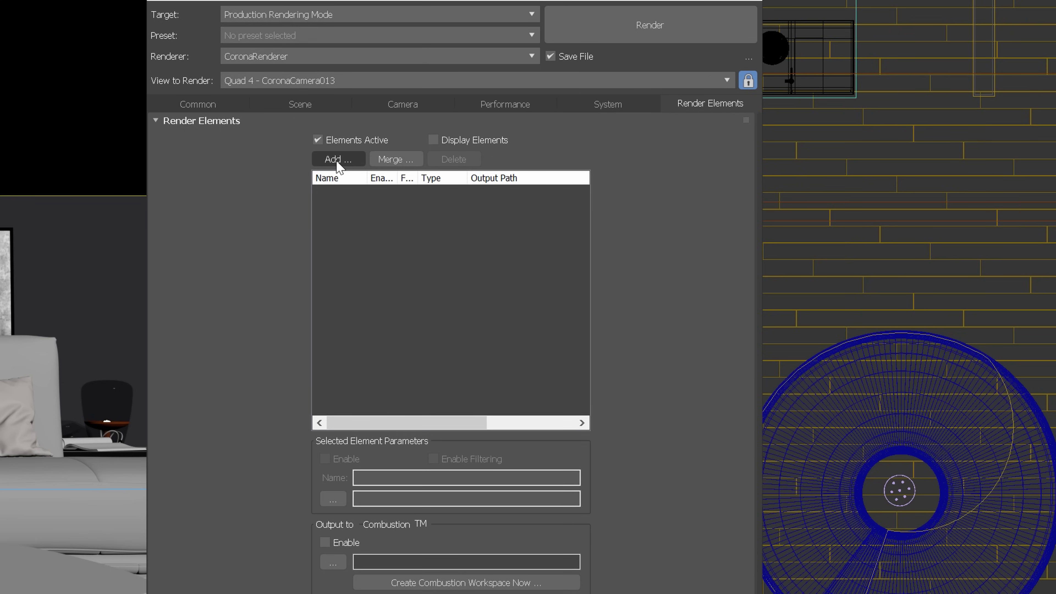
Render the living-room camera view in Corona and minimize the finished frame buffer
click(605, 30)
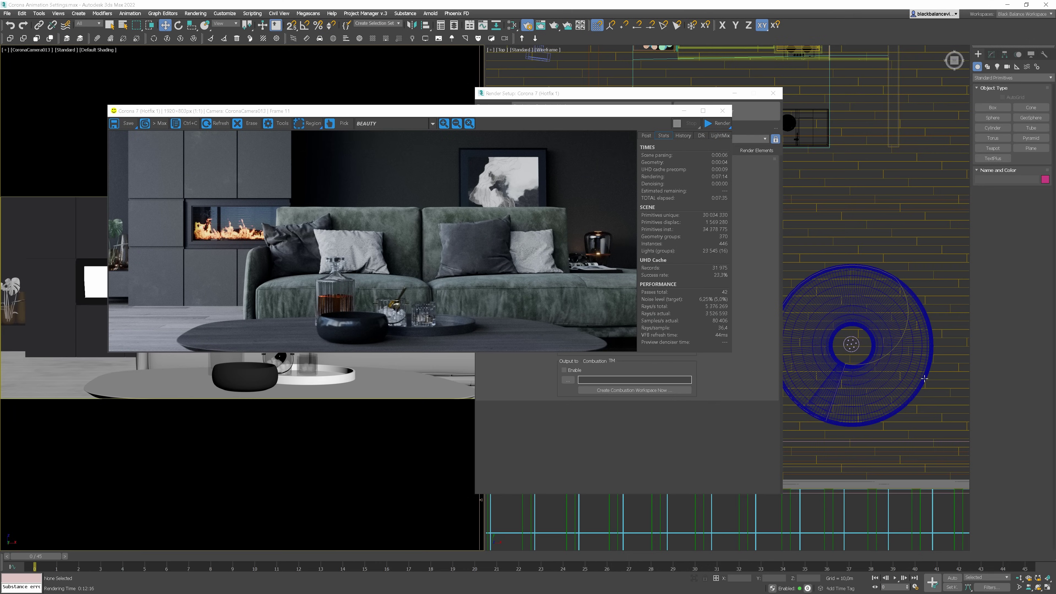
click(684, 111)
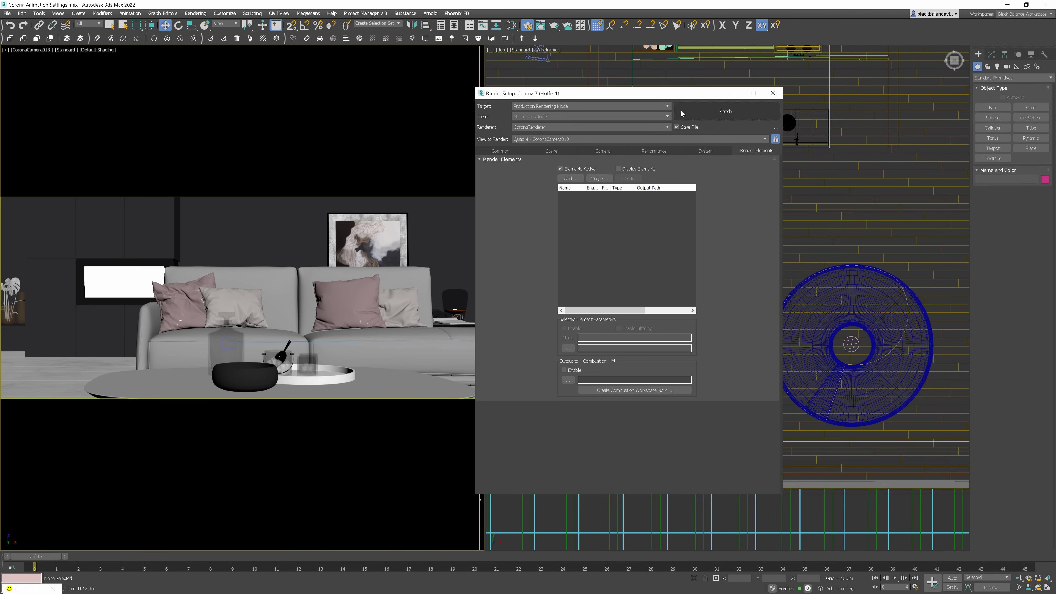
Set UHD Cache After render to Save to file in the 159_Corona Animation Settings folder
click(652, 151)
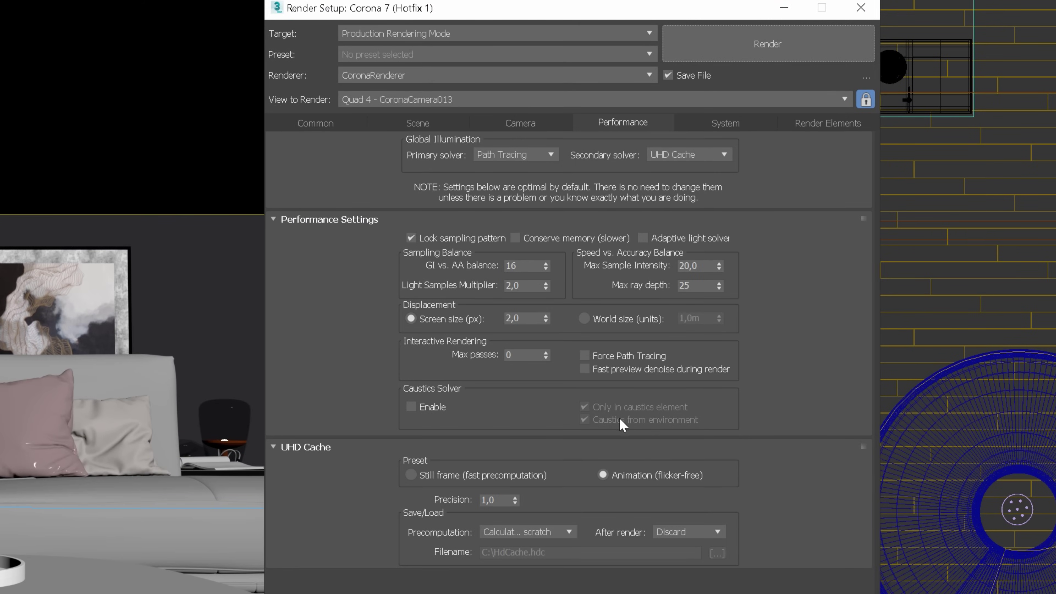
click(673, 532)
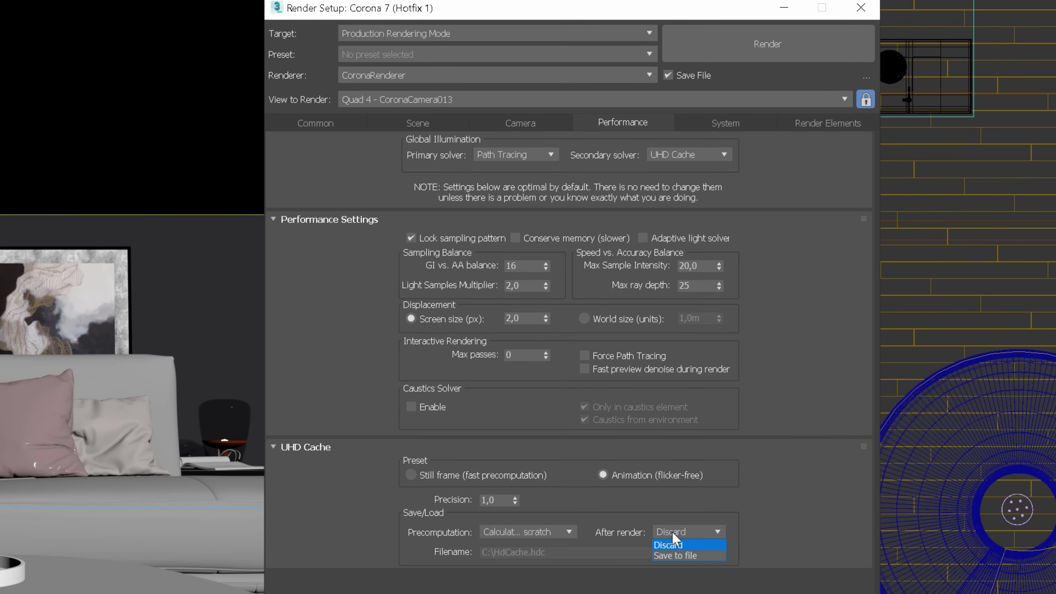
click(676, 556)
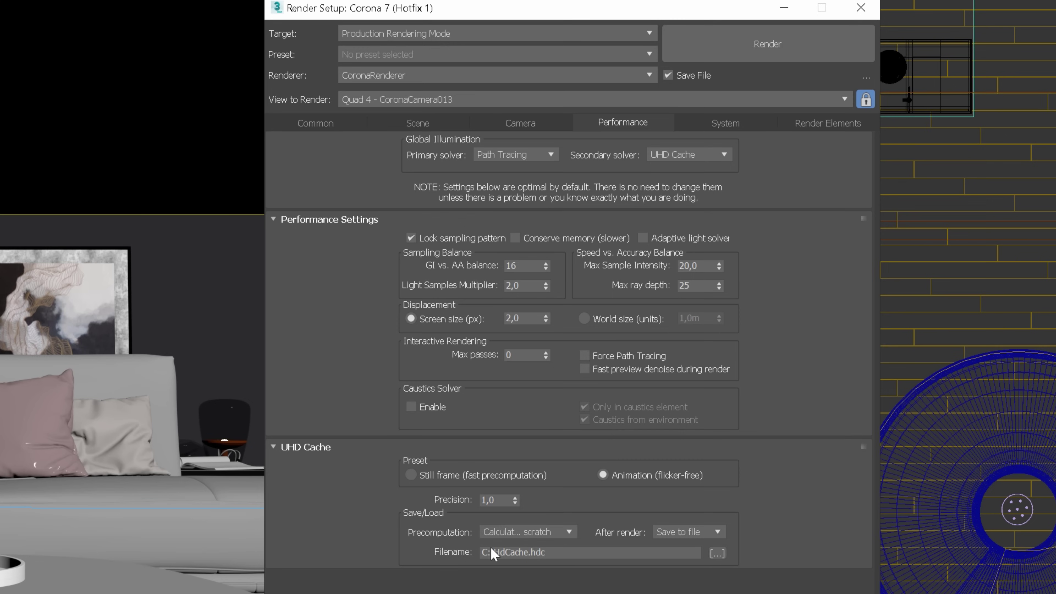
click(722, 555)
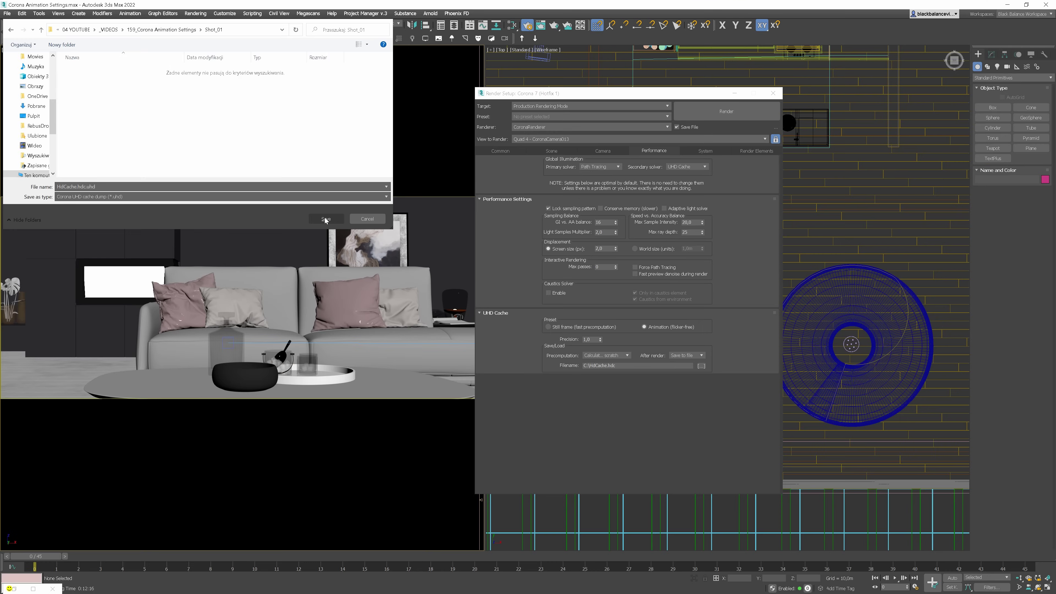
click(325, 220)
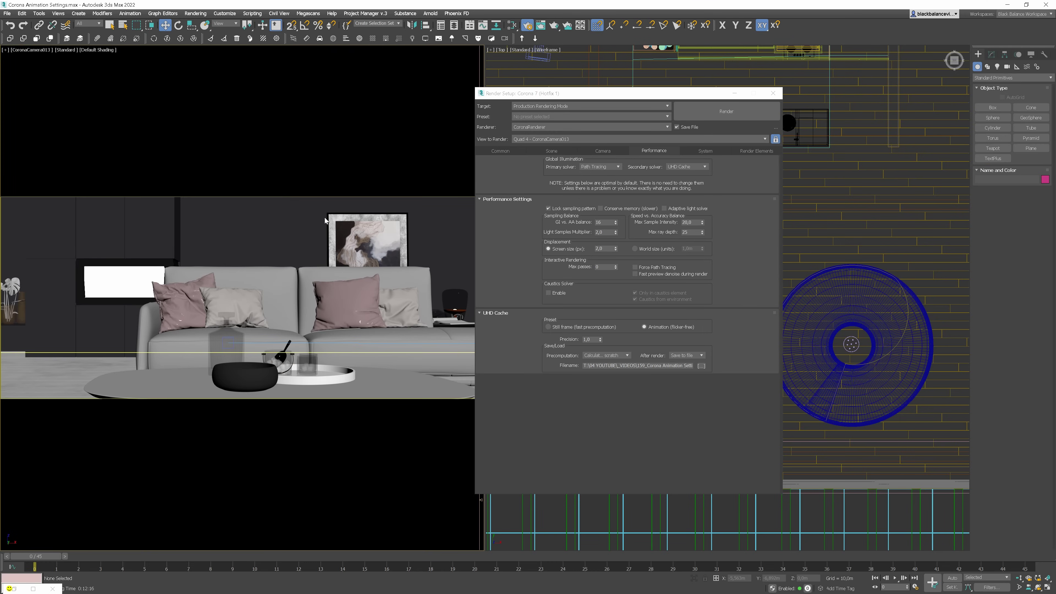
click(554, 152)
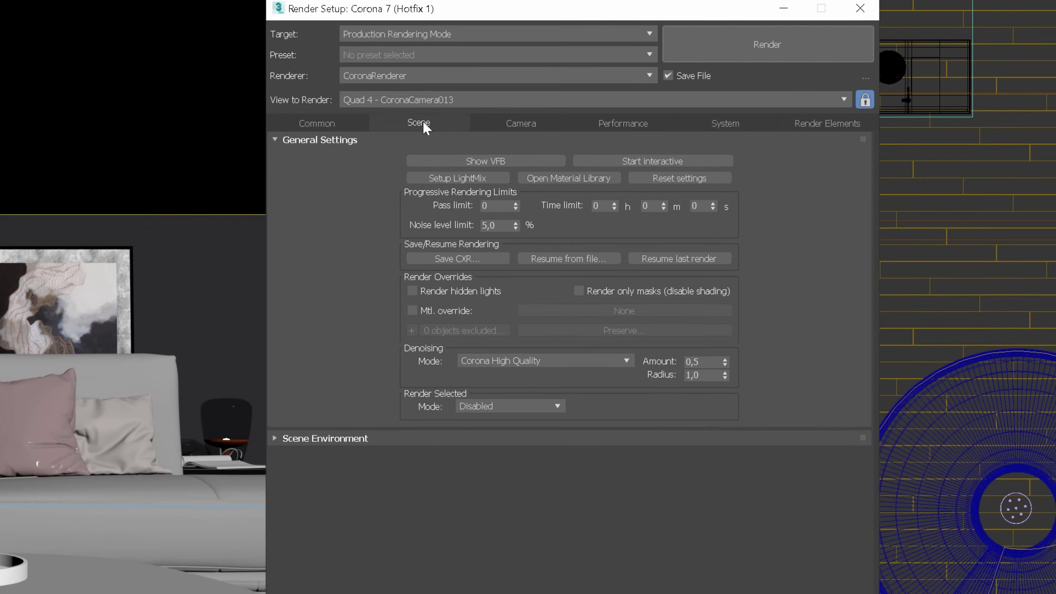
Zero the noise limit, set a 1-second time limit, render the cache, and check Shot_01
right_click(582, 207)
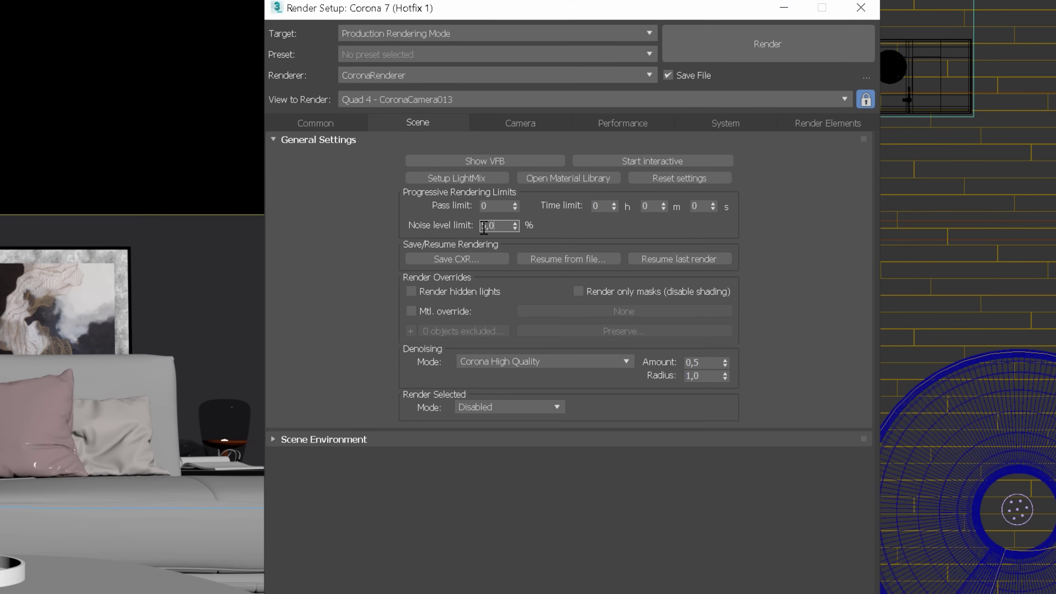
double_click(702, 206)
text(1)
key(Return)
click(726, 59)
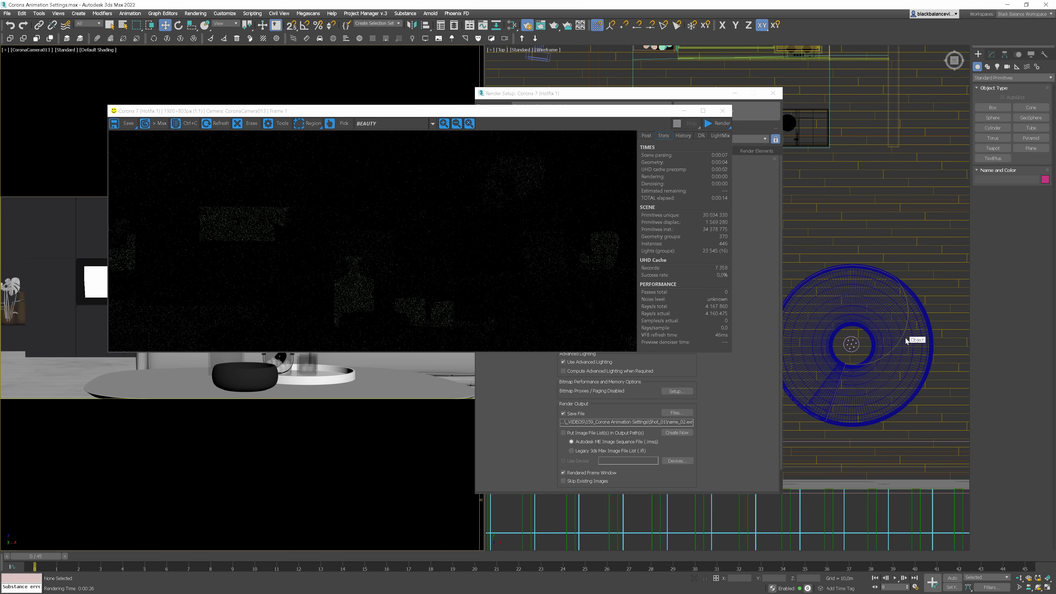
key(alt+Tab)
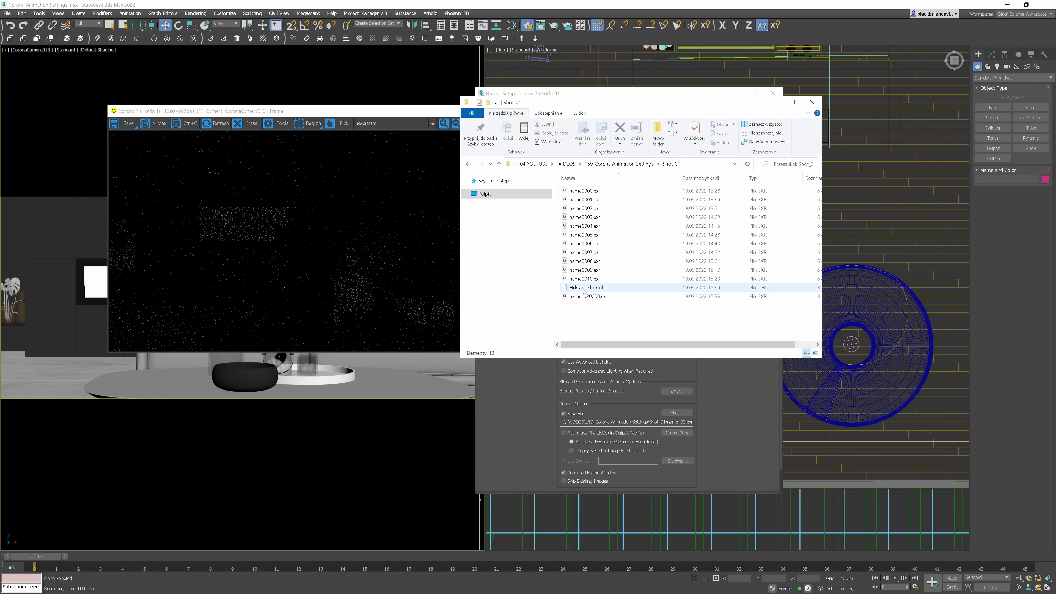
Delete name_020000.exr from the Shot_01 folder, keeping HdCache, and minimize Explorer
click(596, 297)
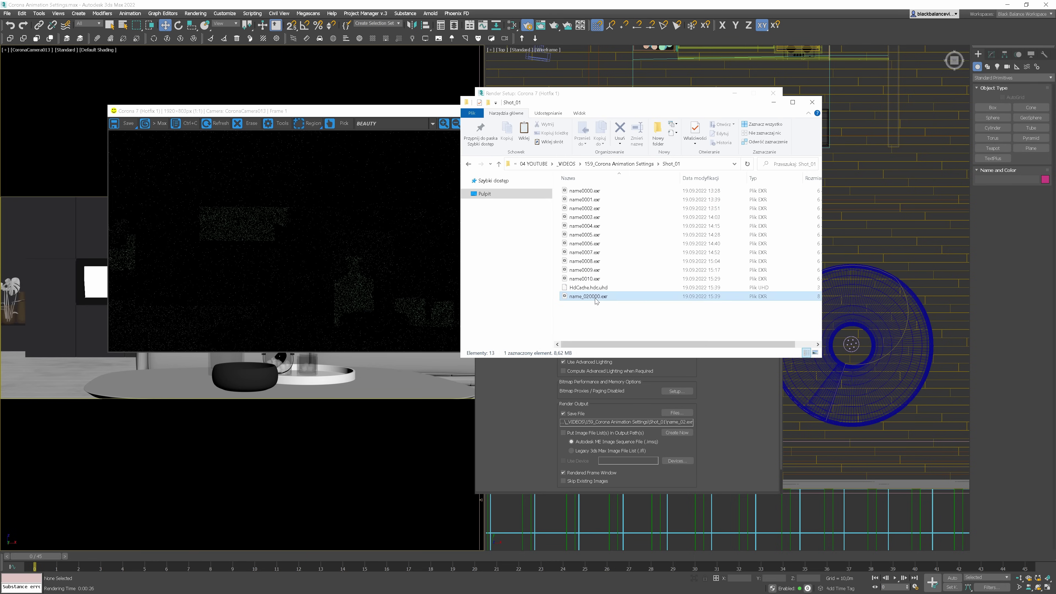
key(Delete)
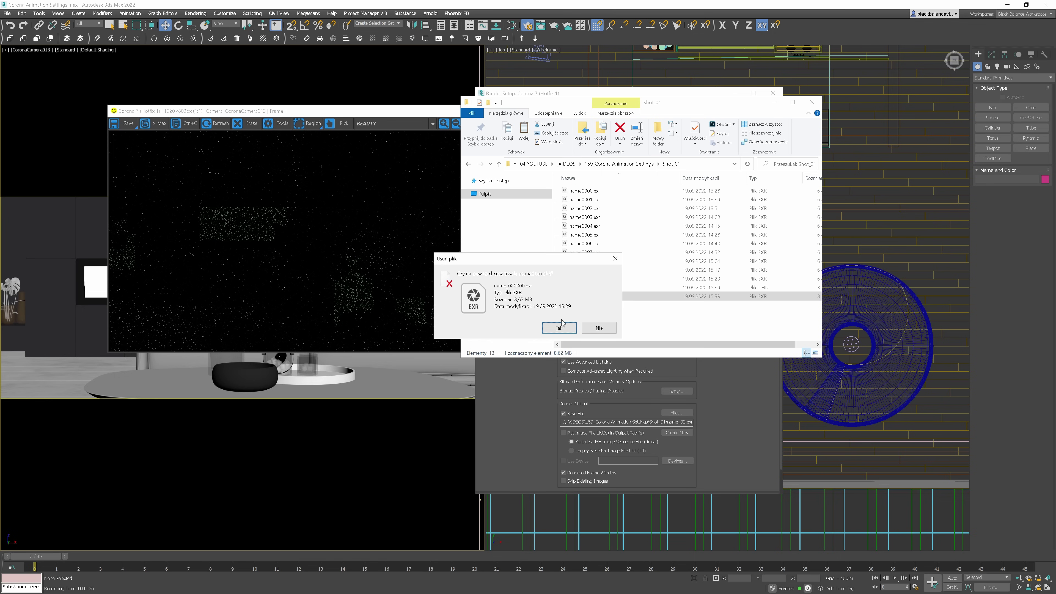
click(559, 326)
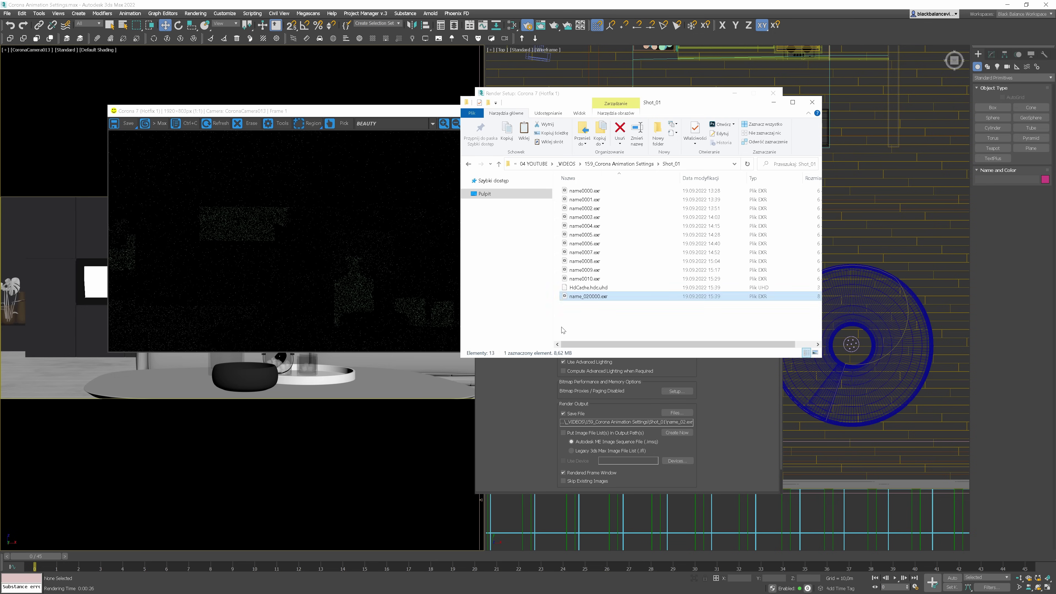
click(772, 106)
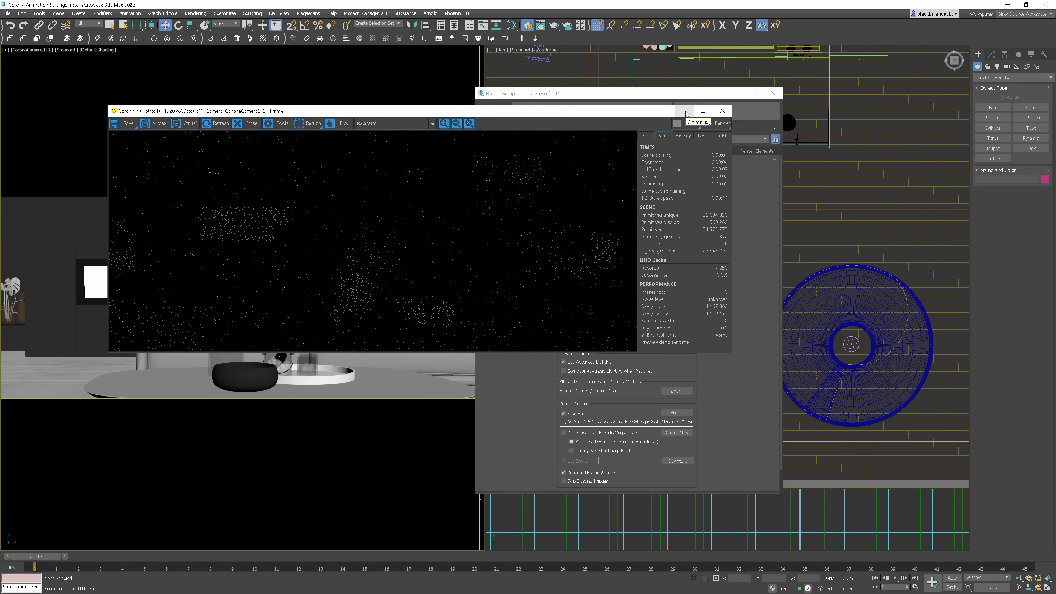
Set the Scene tab's seconds time limit to 0, leaving the noise limit at 5,0%
click(665, 93)
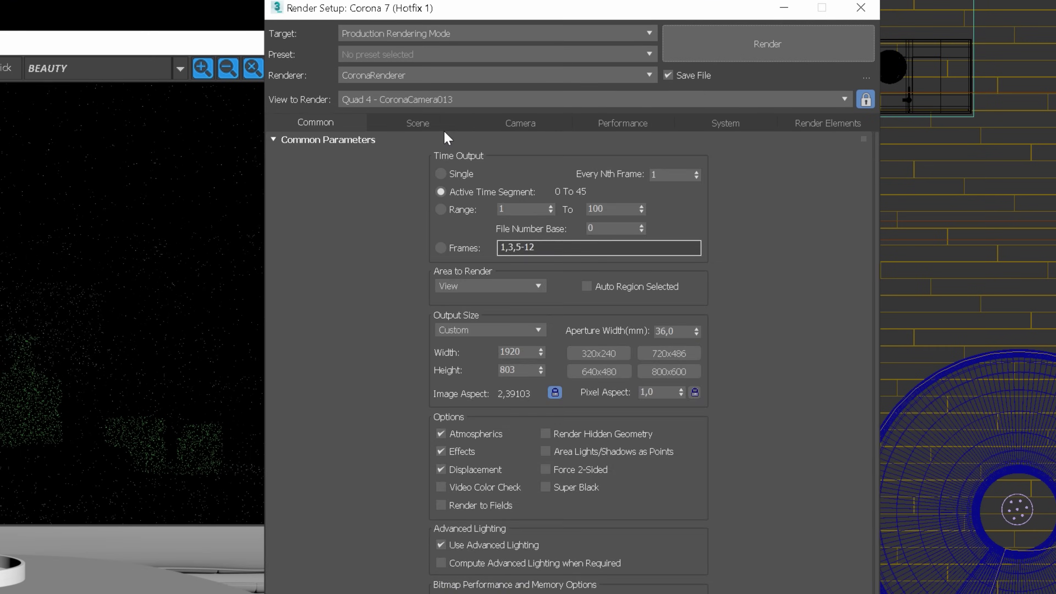
click(552, 151)
double_click(705, 205)
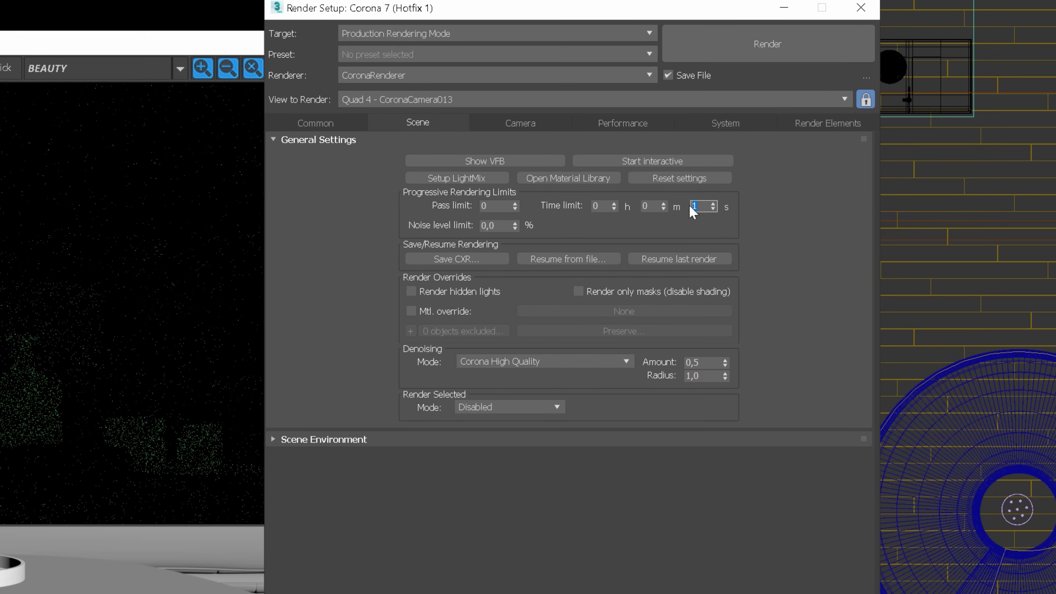
text(0)
drag(496, 225, 463, 233)
Set UHD Cache precomputation to Load from file using HdCache.hdc.uhd
click(657, 125)
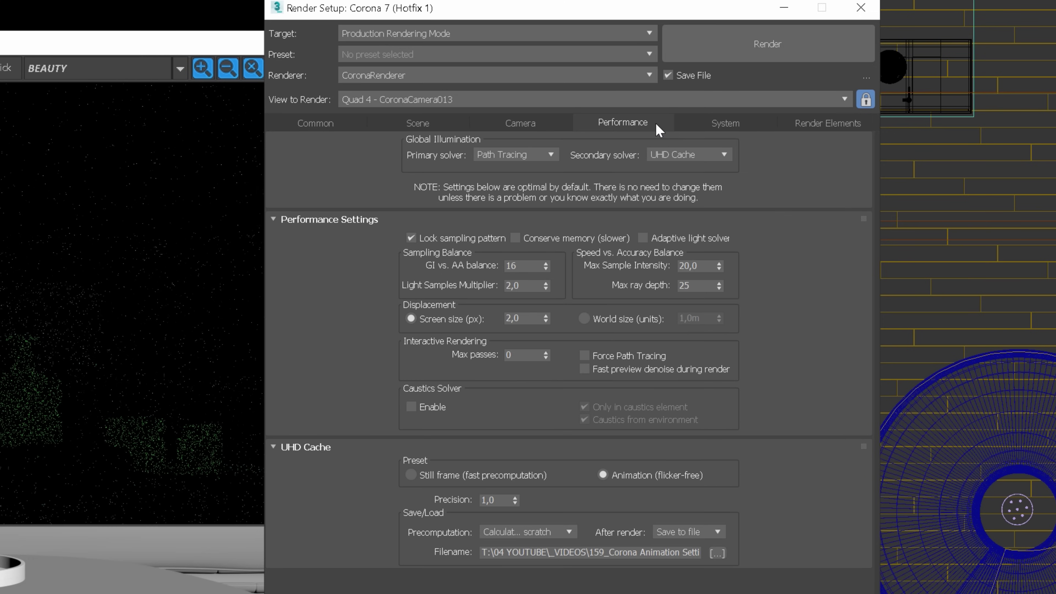
click(531, 528)
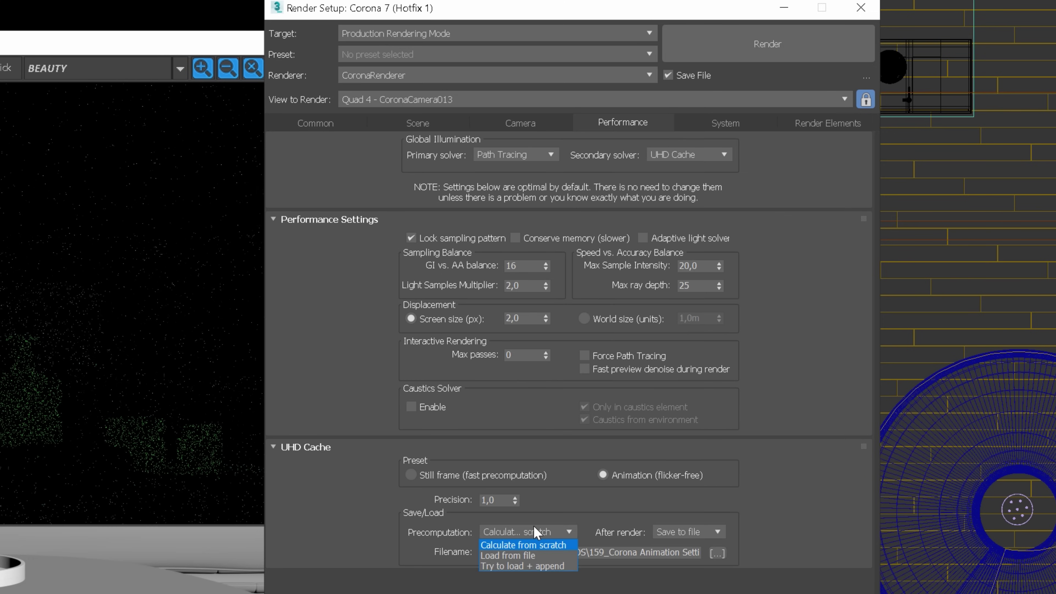
click(526, 555)
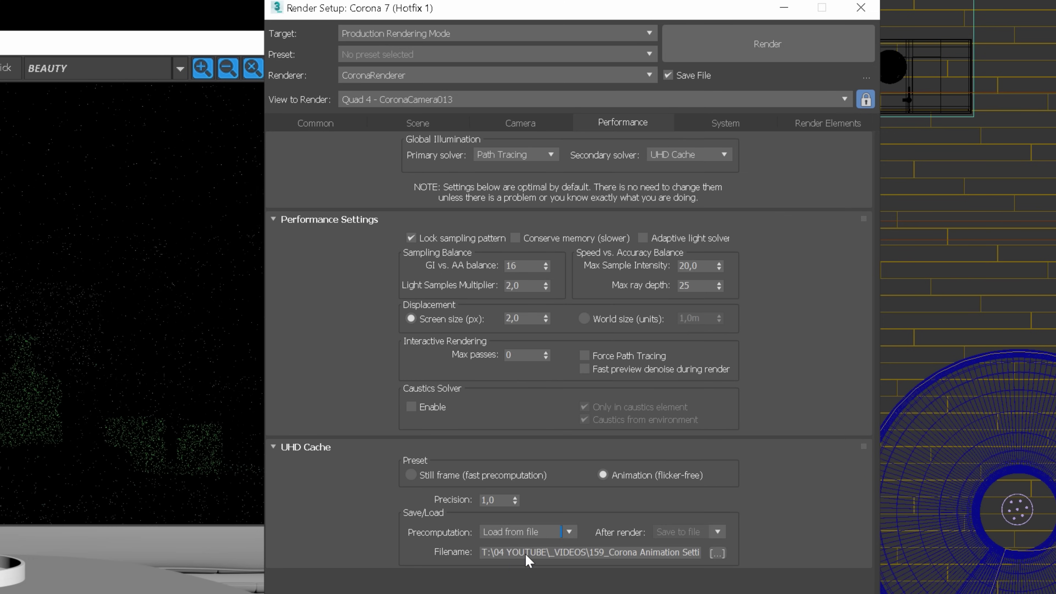
click(718, 553)
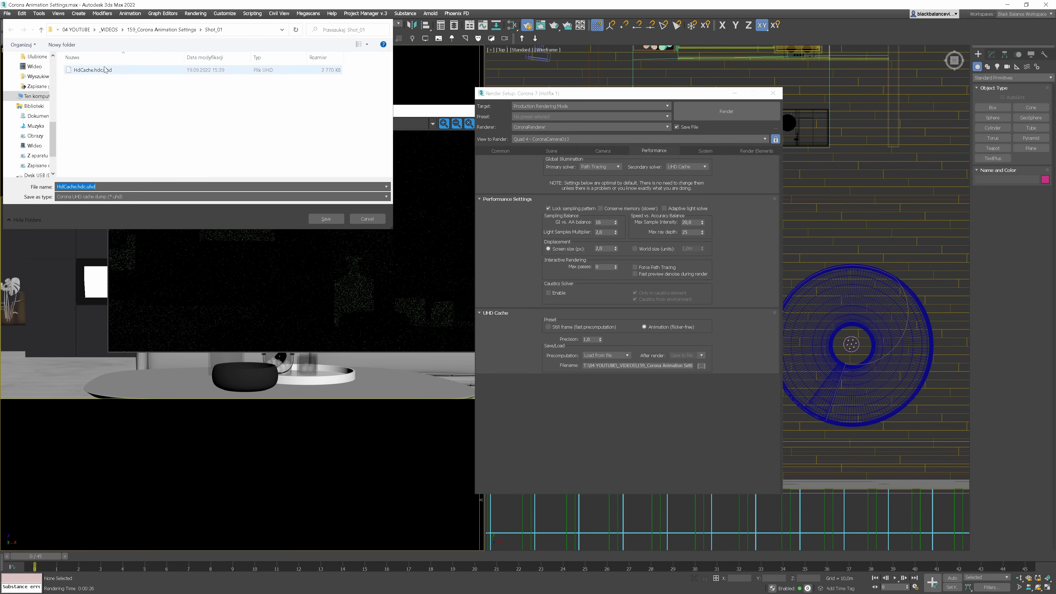
click(105, 69)
click(325, 219)
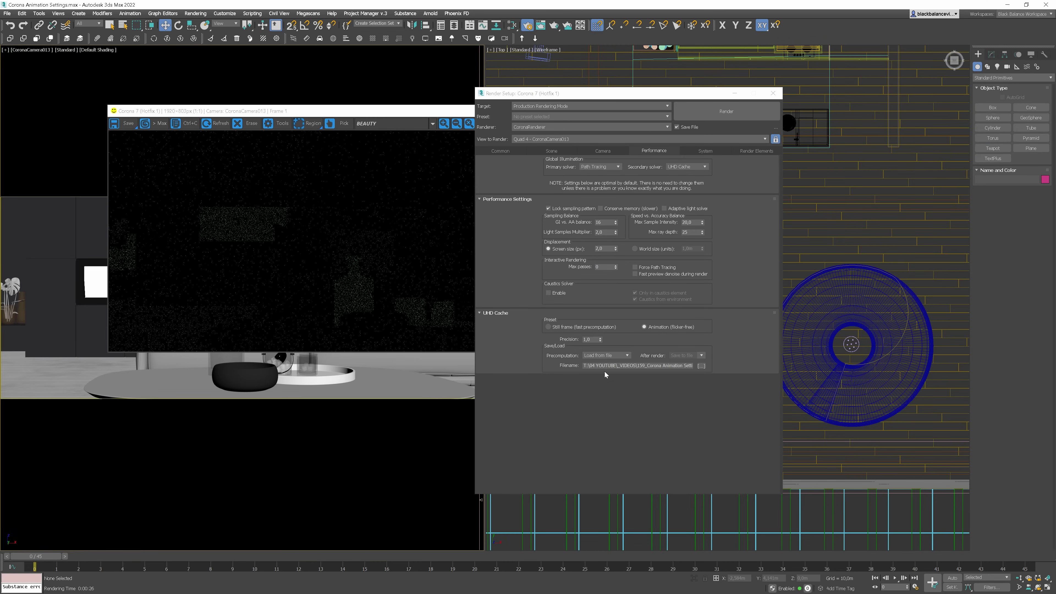
Render the animation from frame 0 using the loaded HdCache.hdc.uhd UHD Cache
click(737, 117)
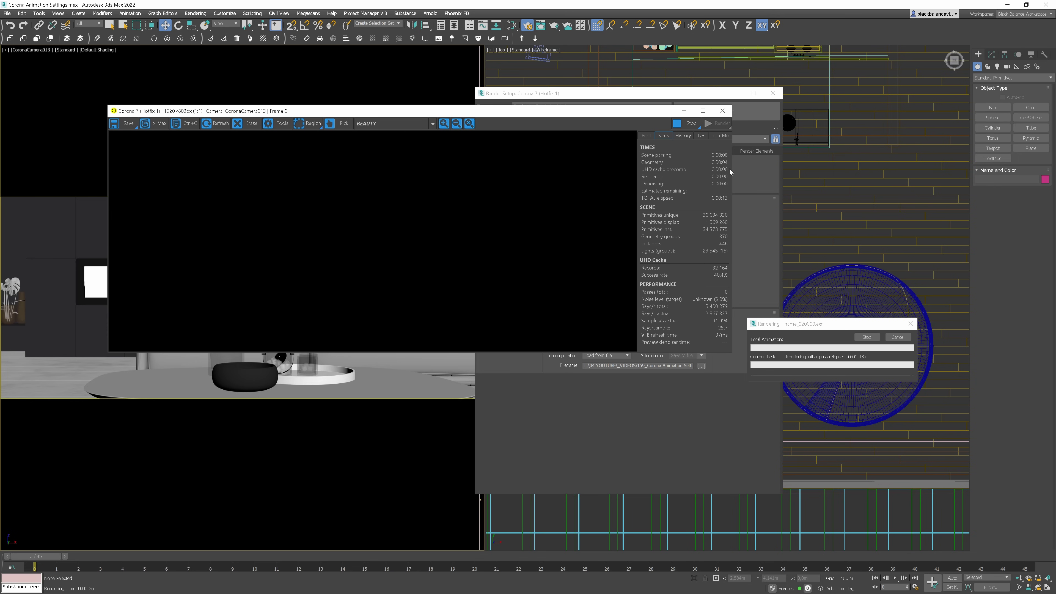